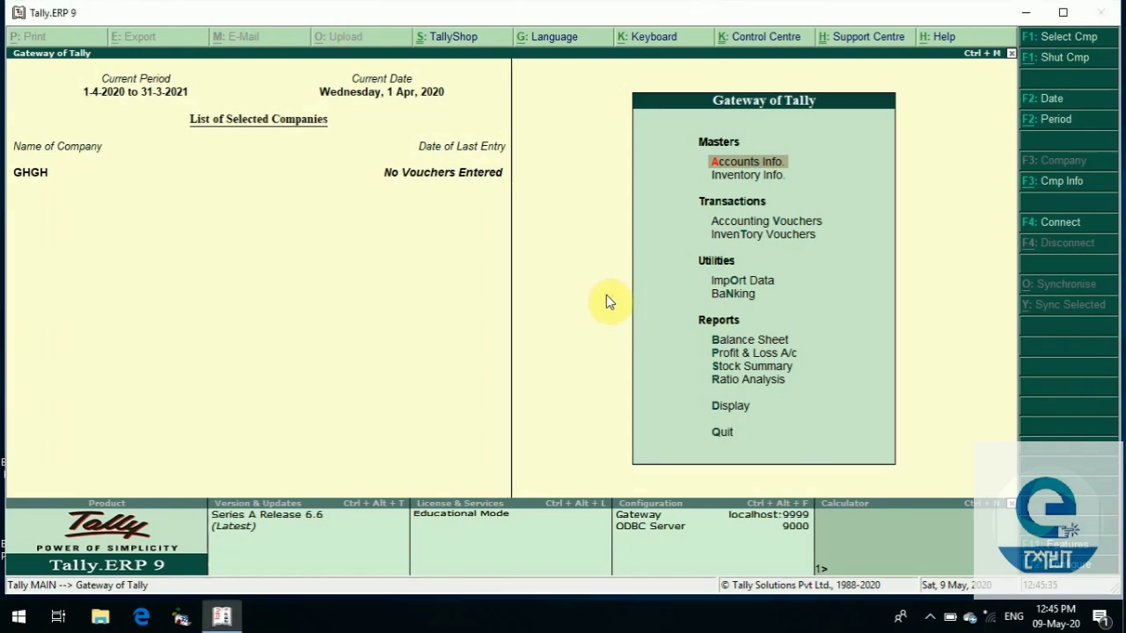
{"action": "key", "text": "Return"}
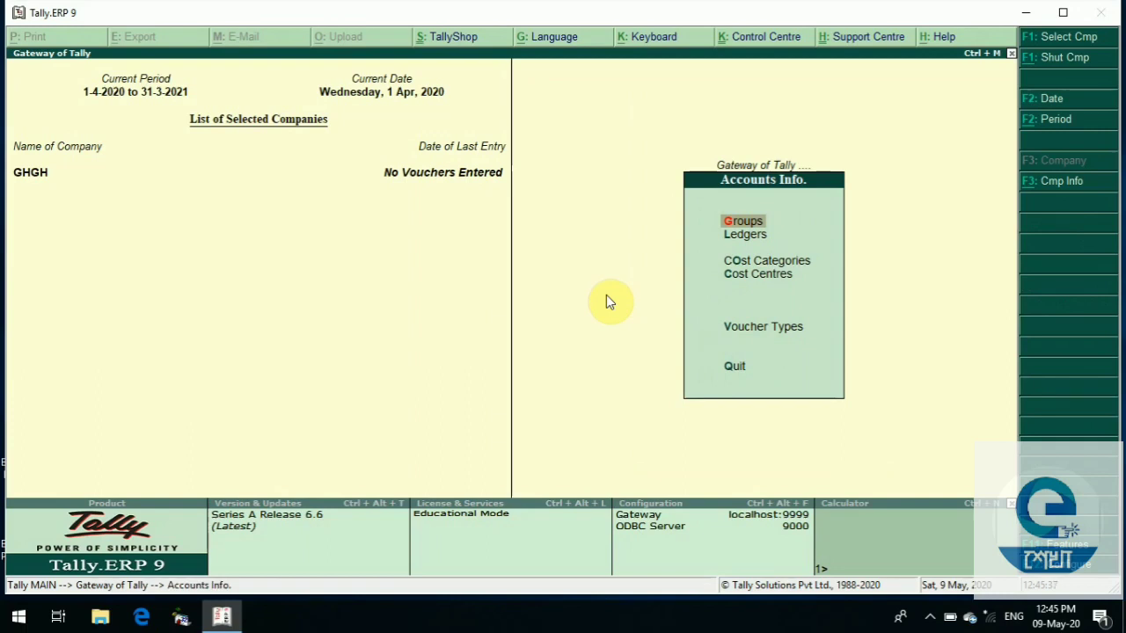
{"action": "key", "text": "Down"}
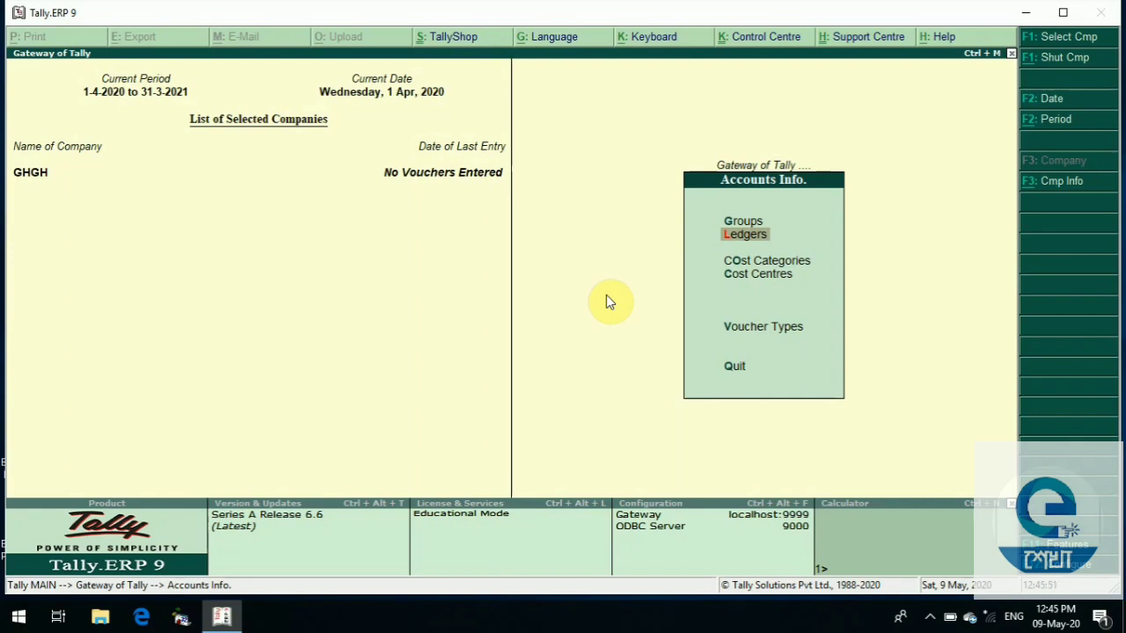
{"action": "key", "text": "Escape"}
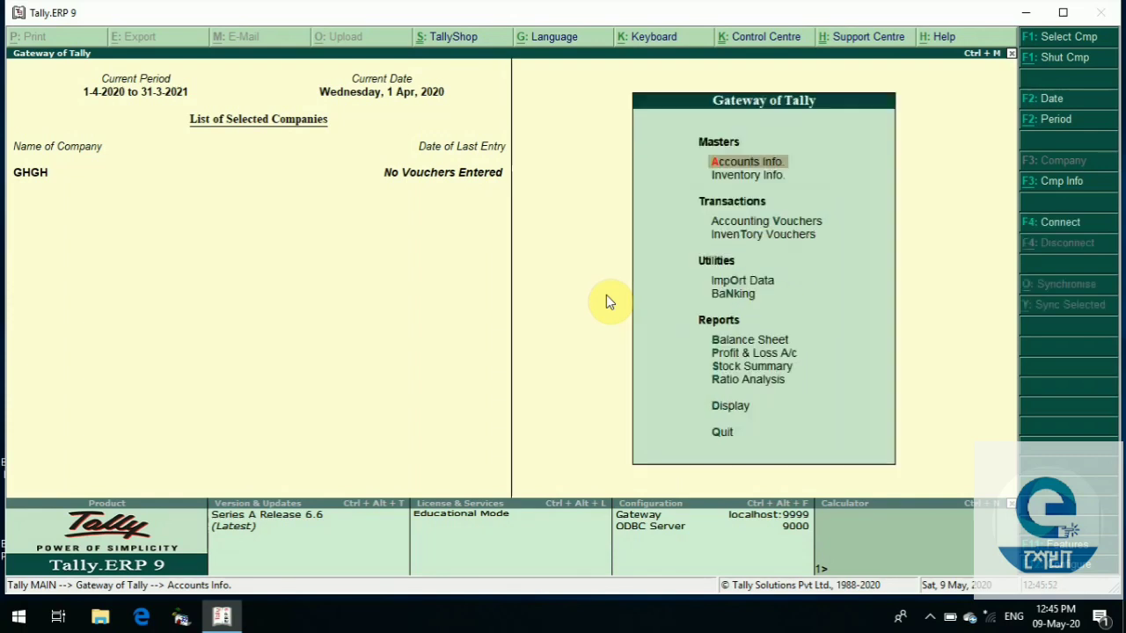
Step: Start creating a single ledger under Accounts Info and name it Purchase, leaving the alias blank
{"action": "key", "text": "Return"}
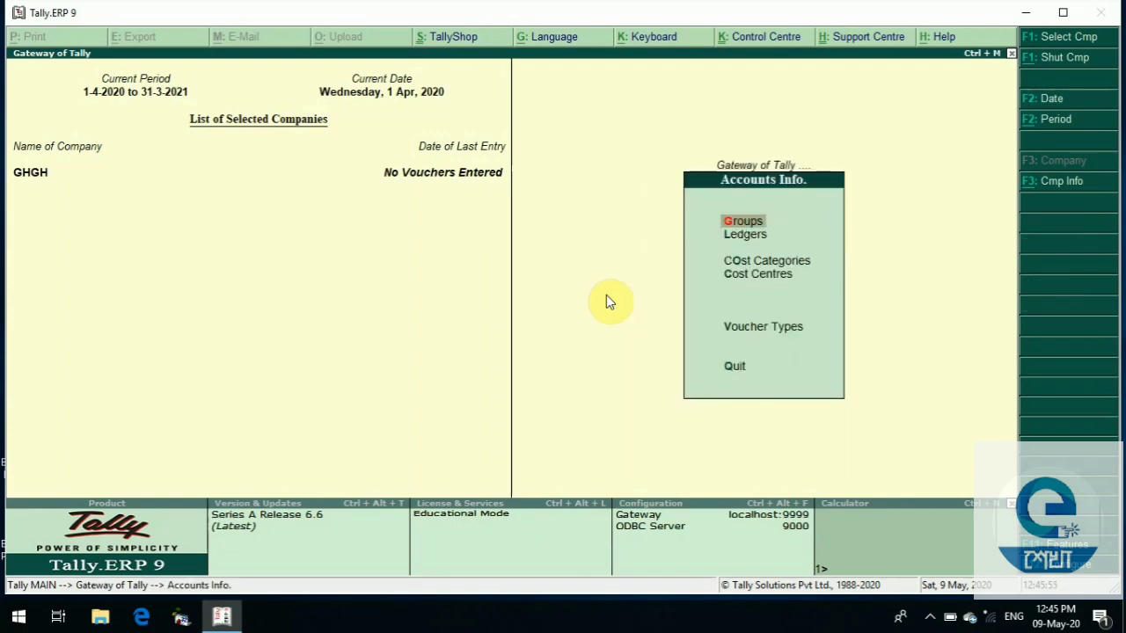
{"action": "key", "text": "Down"}
{"action": "key", "text": "Return"}
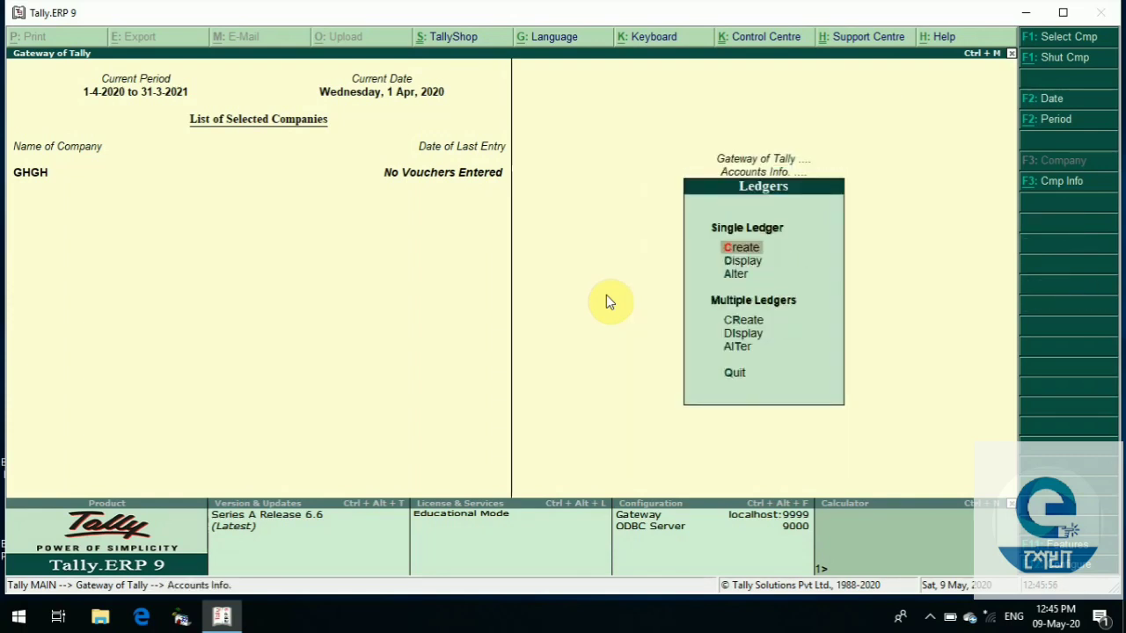
{"action": "key", "text": "Return"}
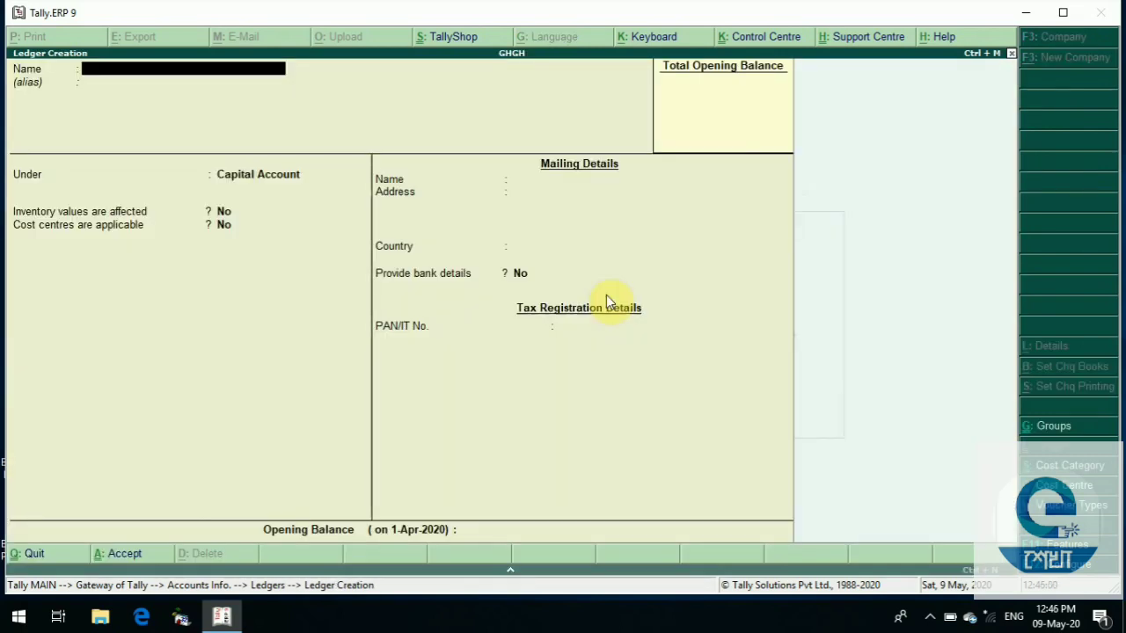
{"action": "type", "text": "Purchase"}
{"action": "key", "text": "Return"}
{"action": "key", "text": "Return"}
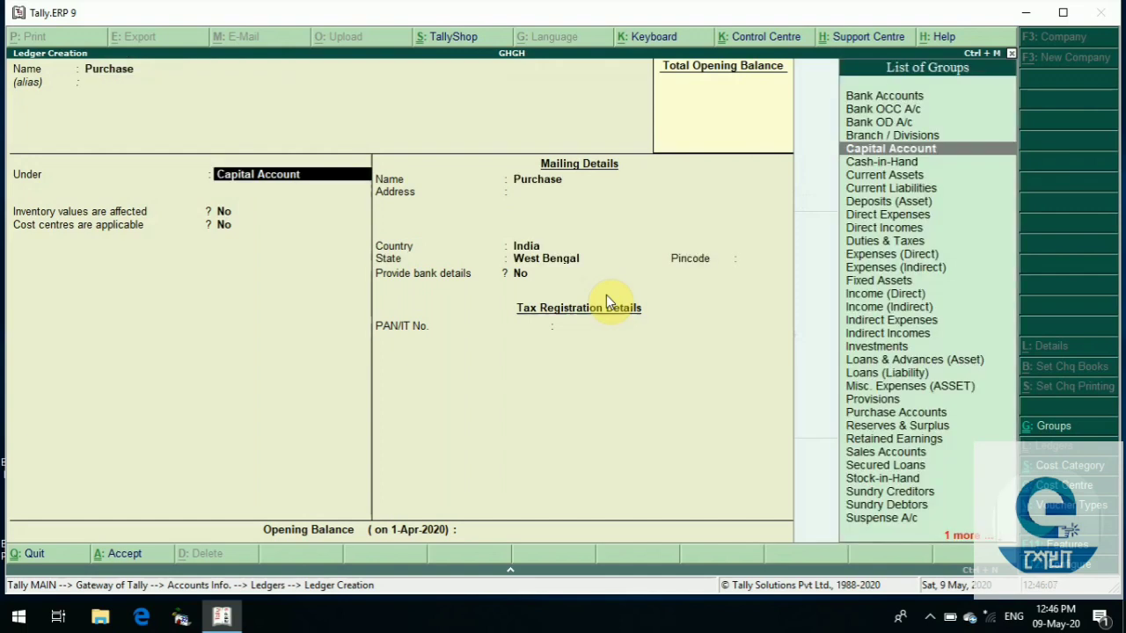
Step: Place the Purchase ledger under the Purchase Accounts group and save it
{"action": "type", "text": "P"}
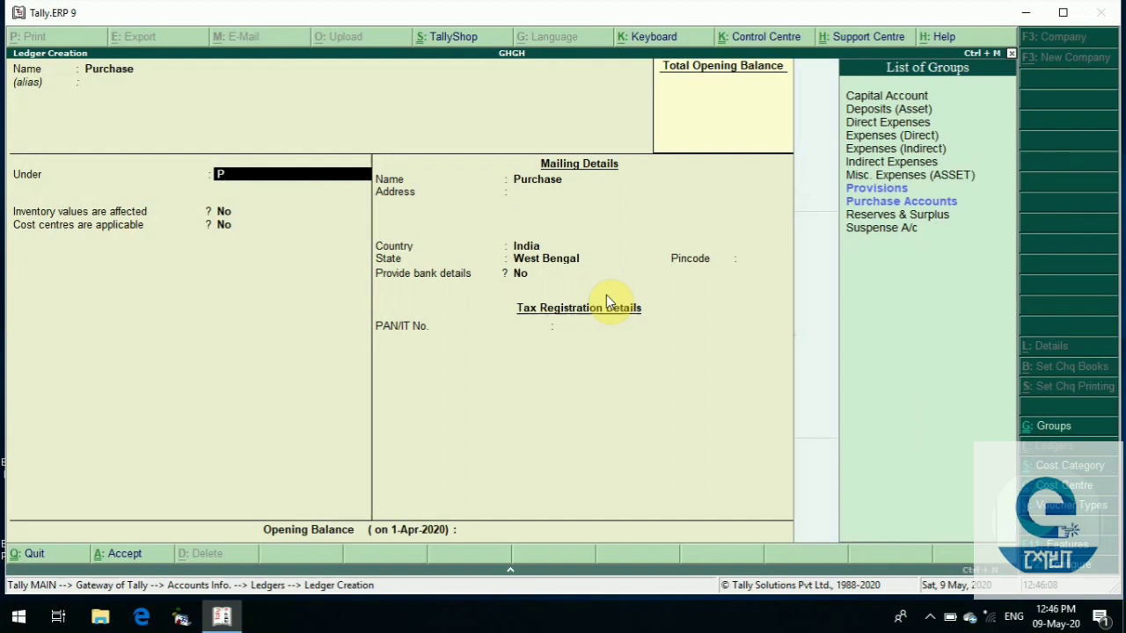
{"action": "key", "text": "Down"}
{"action": "key", "text": "Return"}
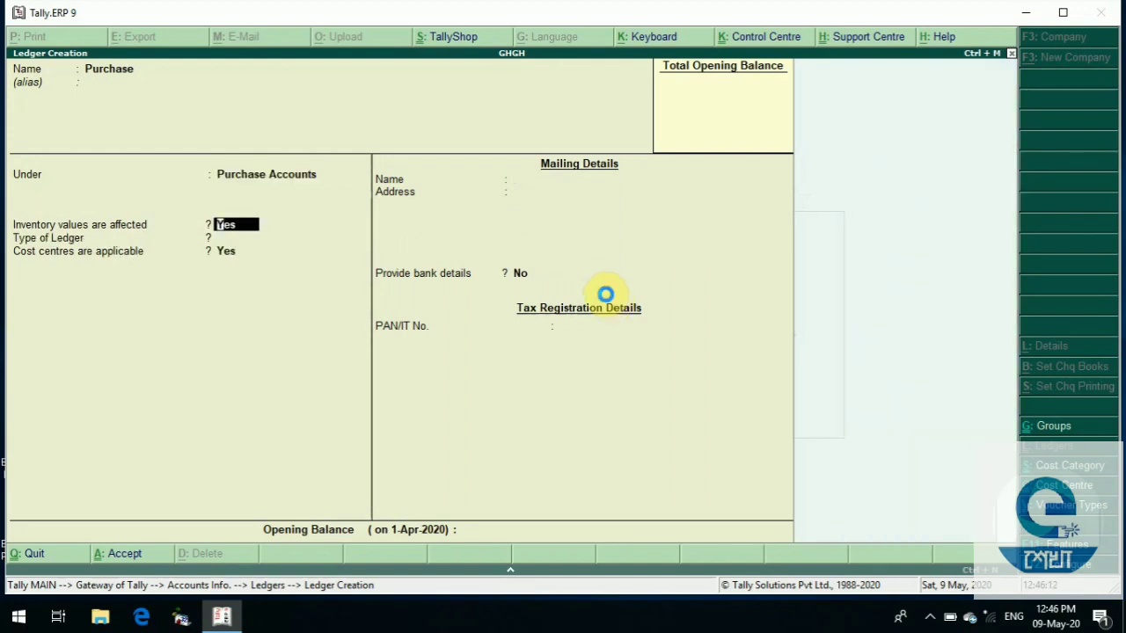
{"action": "key", "text": "ctrl+a"}
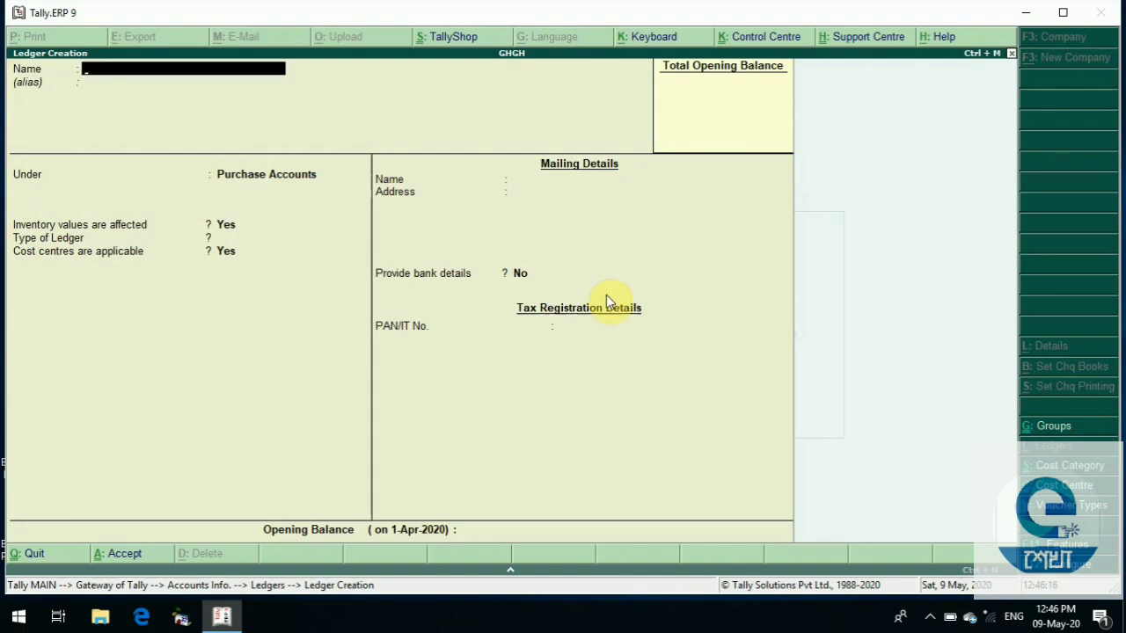
Step: Create a supplier ledger named Ram Eletrical under the Sundry Creditors group and save it
{"action": "type", "text": "Ram Eletrical"}
{"action": "key", "text": "Return"}
{"action": "key", "text": "Return"}
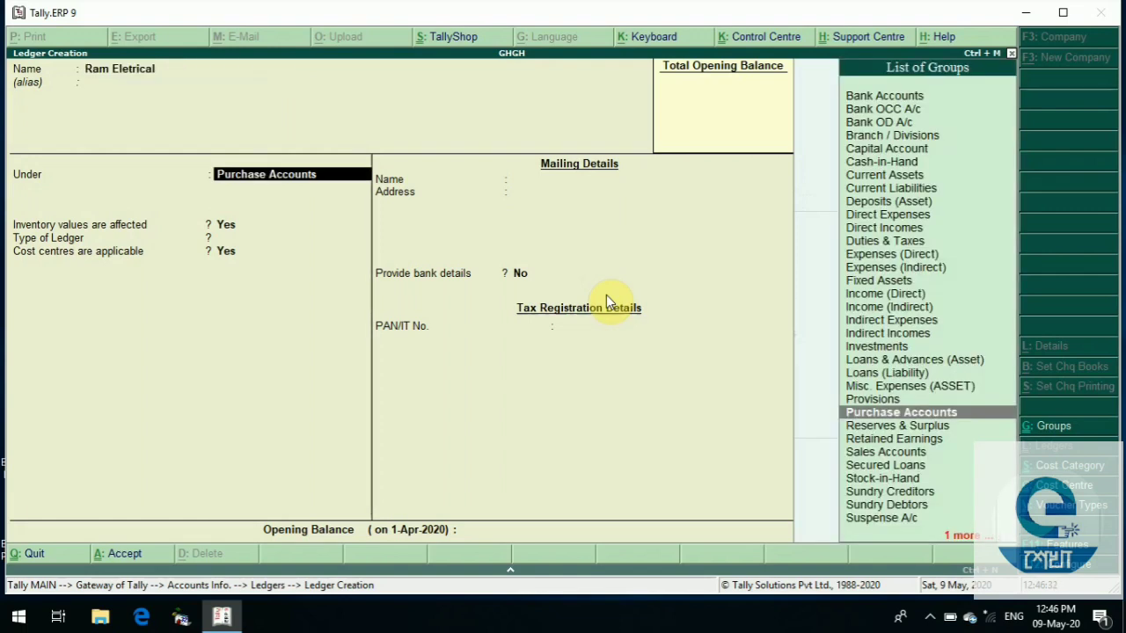
{"action": "type", "text": "S"}
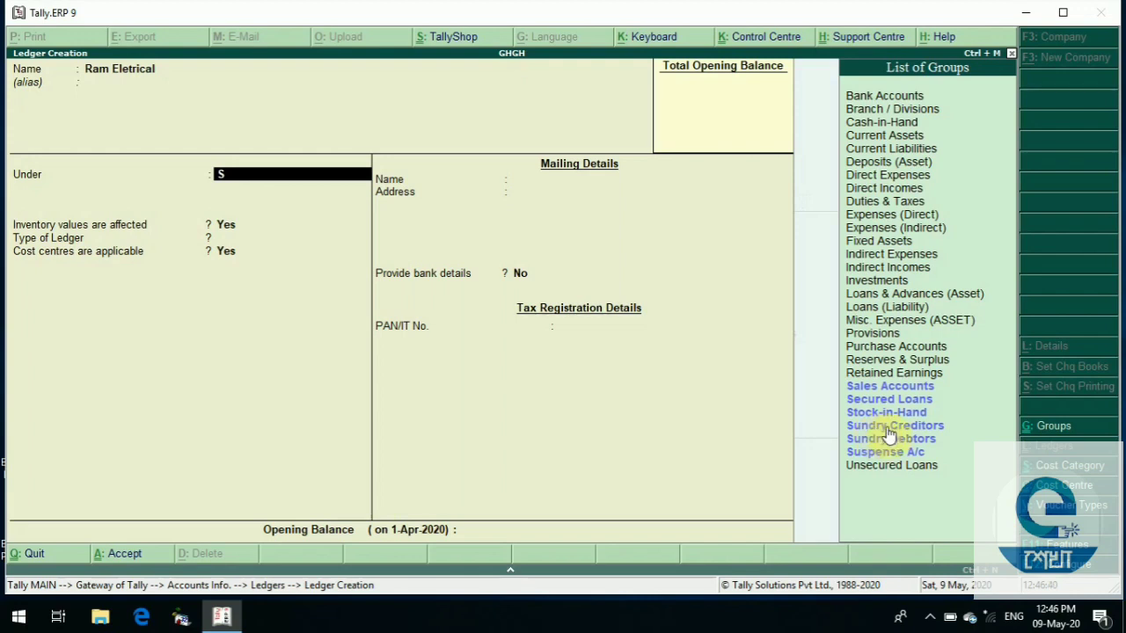
{"action": "key", "text": "Down"}
{"action": "key", "text": "Down"}
{"action": "key", "text": "Down"}
{"action": "key", "text": "Down"}
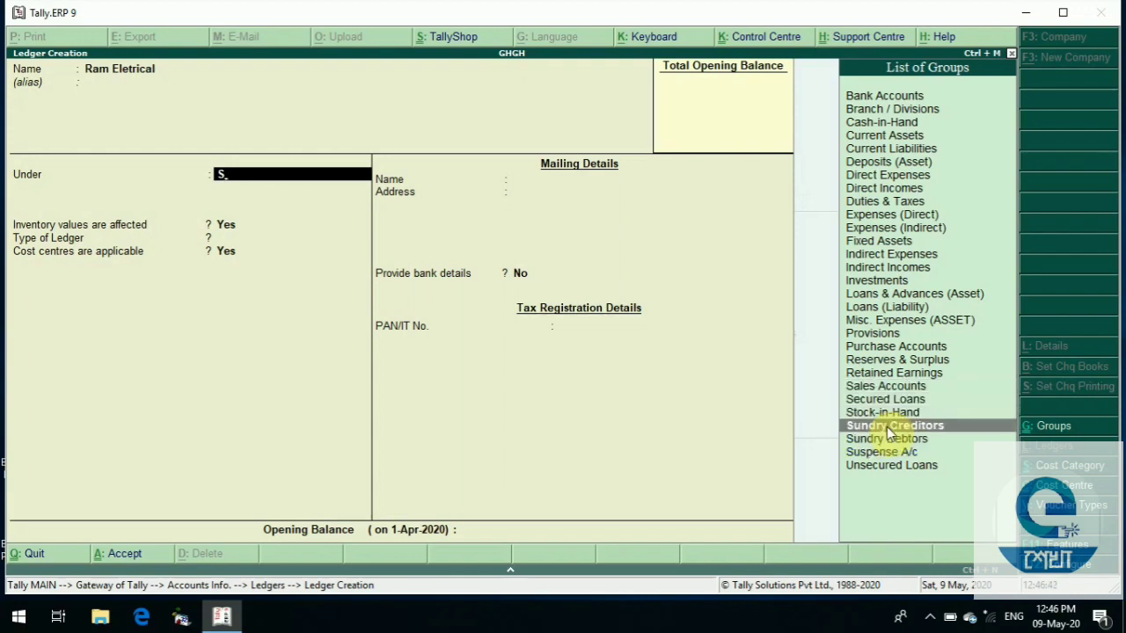
{"action": "key", "text": "Return"}
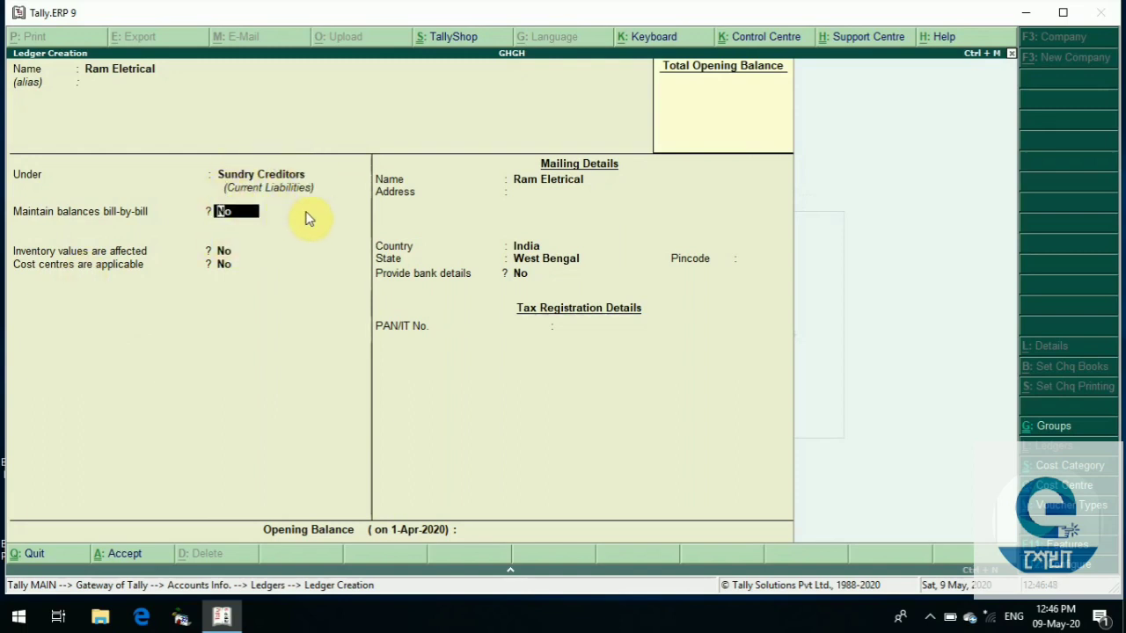
{"action": "key", "text": "ctrl+a"}
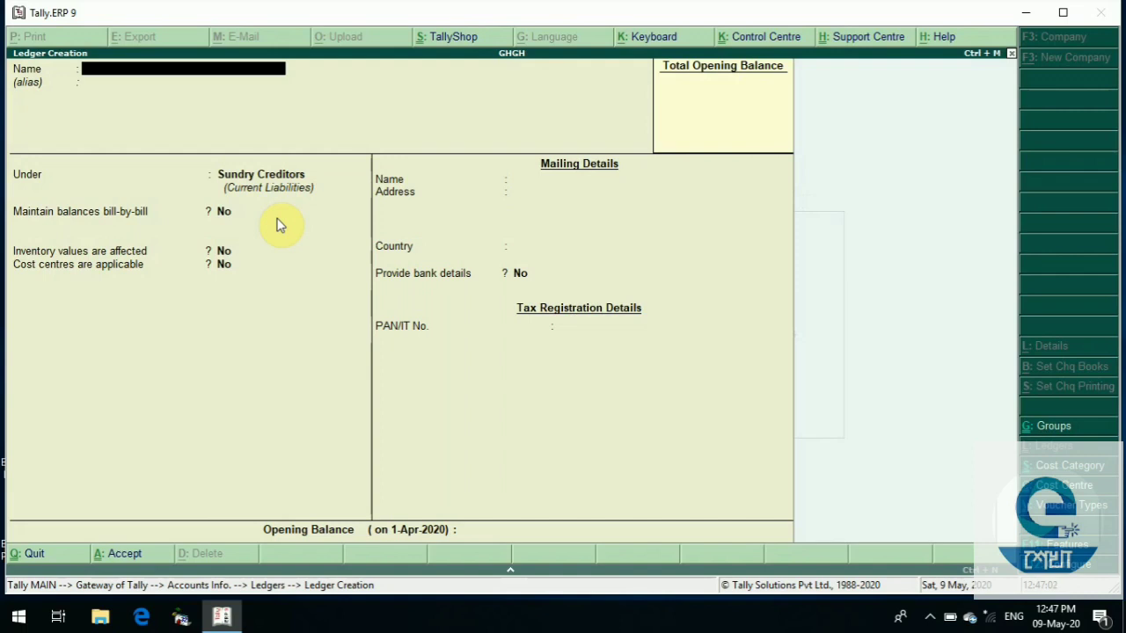
Step: Leave ledger creation and open a new Purchase voucher in Accounting Vouchers
{"action": "key", "text": "Escape"}
{"action": "key", "text": "y"}
{"action": "key", "text": "Escape"}
{"action": "key", "text": "Escape"}
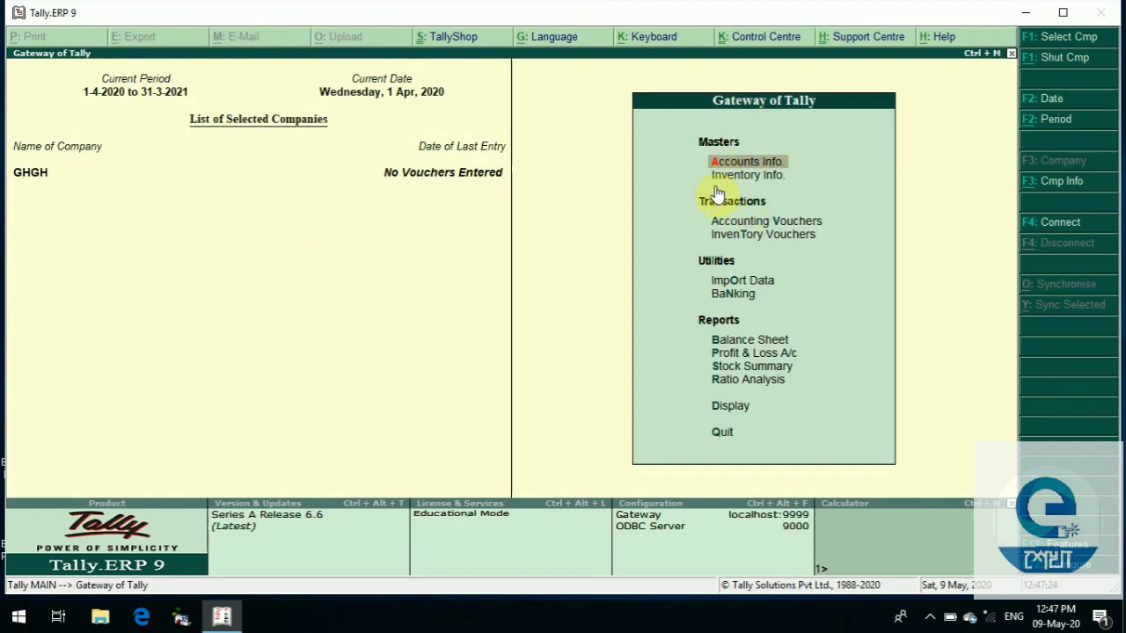
{"action": "key", "text": "Down"}
{"action": "key", "text": "Down"}
{"action": "key", "text": "Down"}
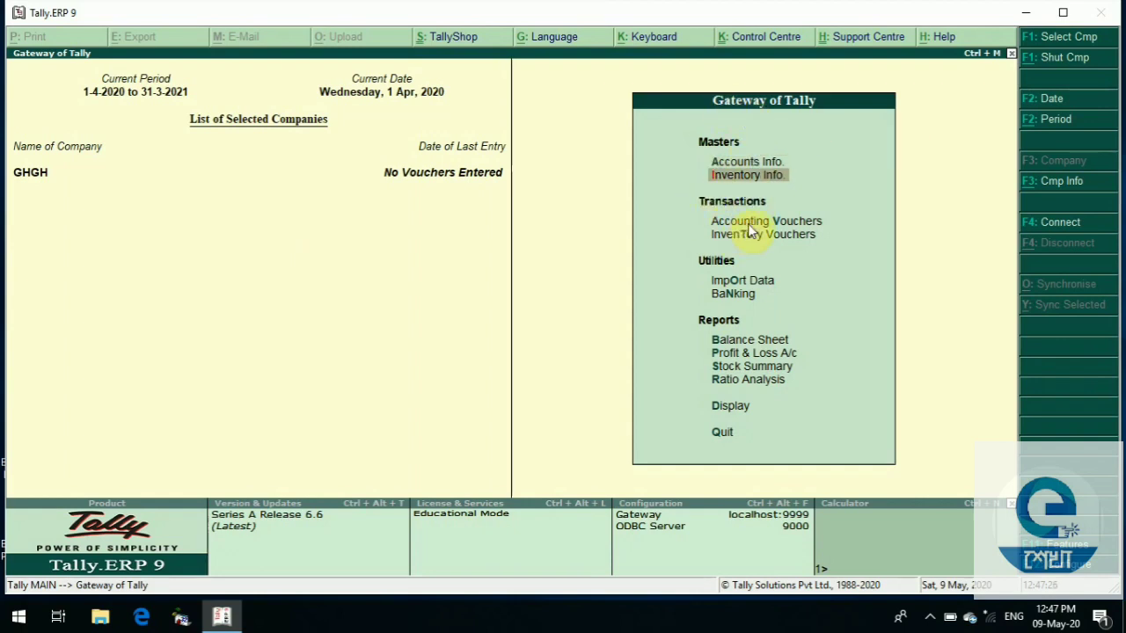
{"action": "key", "text": "Up"}
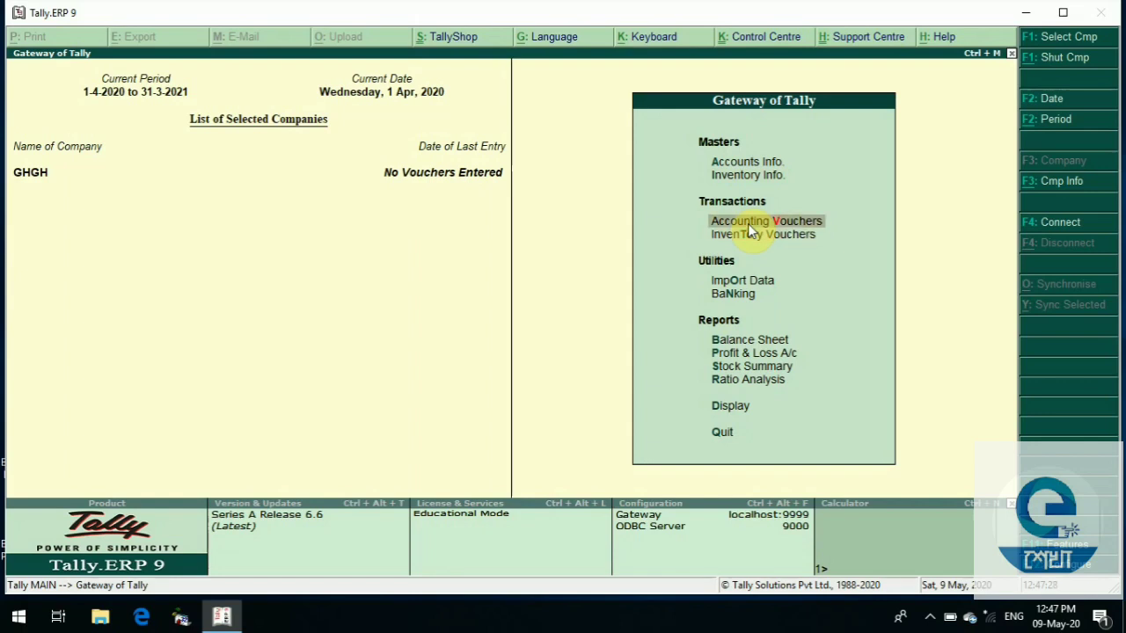
{"action": "key", "text": "Return"}
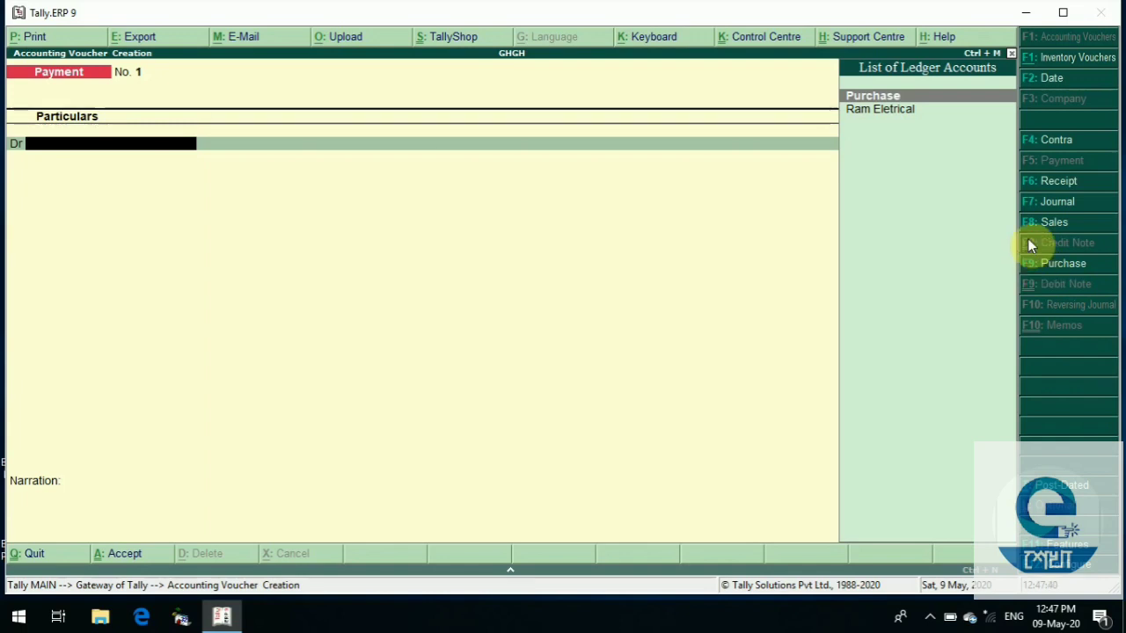
{"action": "key", "text": "F9"}
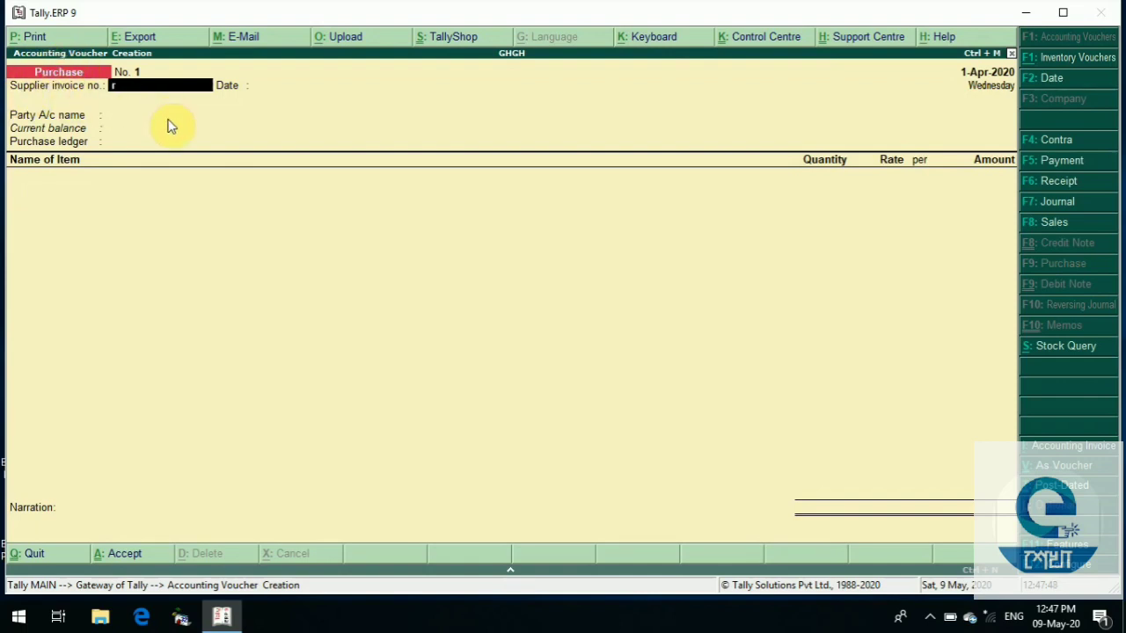
Step: Enter re01 as the supplier invoice number and accept 1-Apr-2020 as the invoice date
{"action": "type", "text": "e01"}
{"action": "key", "text": "Return"}
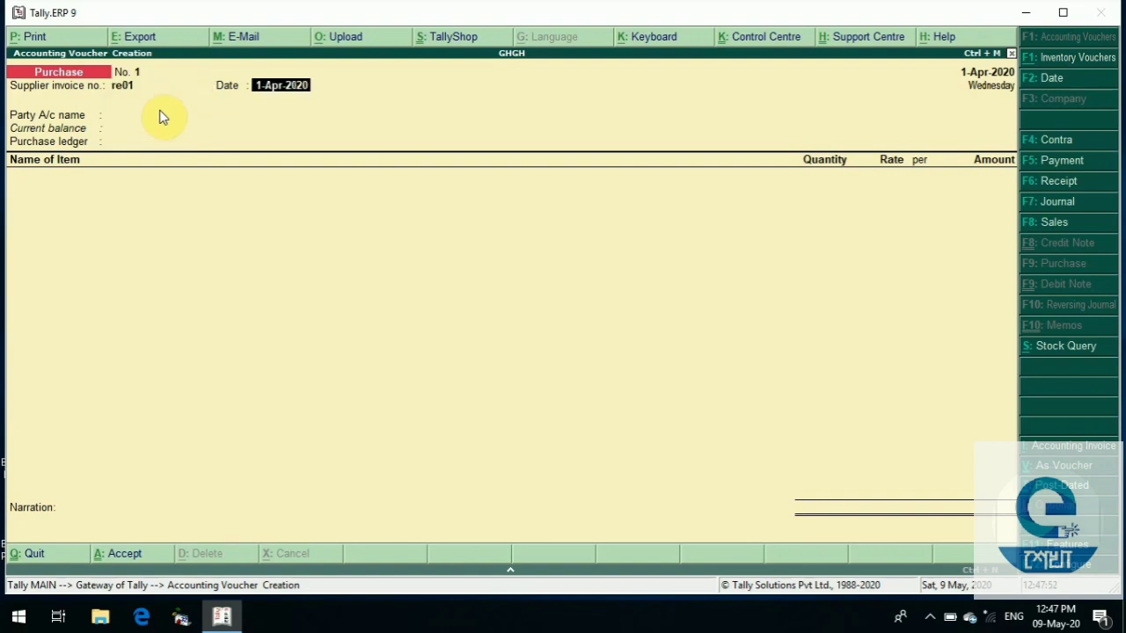
{"action": "key", "text": "Return"}
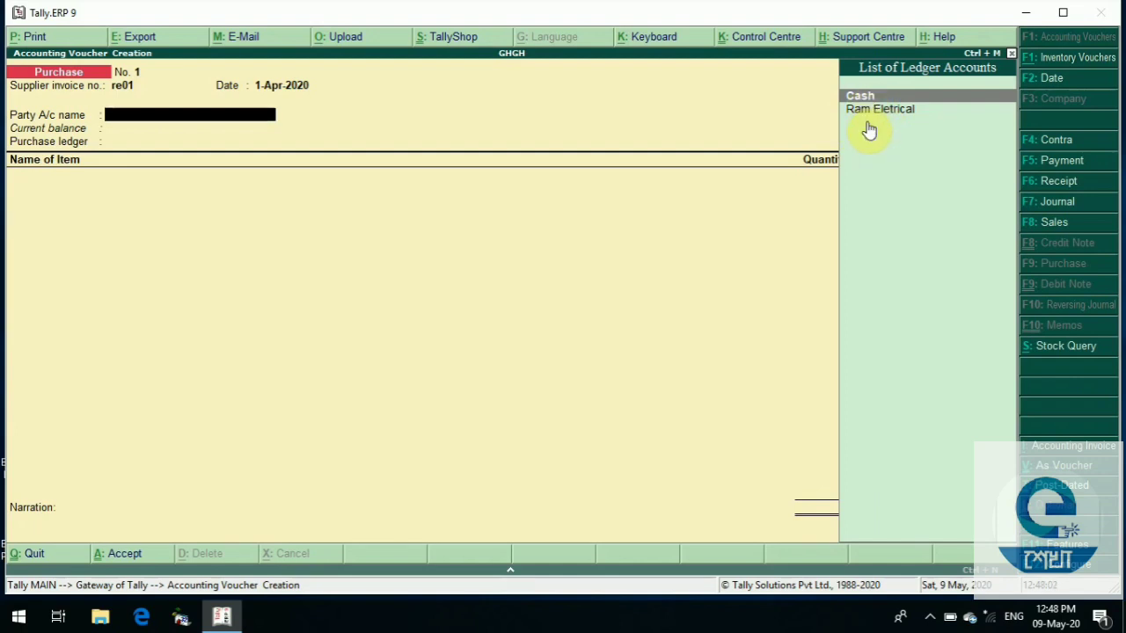
Step: Set Ram Eletrical as the party account, accept its supplier details, and choose Purchase as the purchase ledger
{"action": "key", "text": "Down"}
{"action": "key", "text": "Return"}
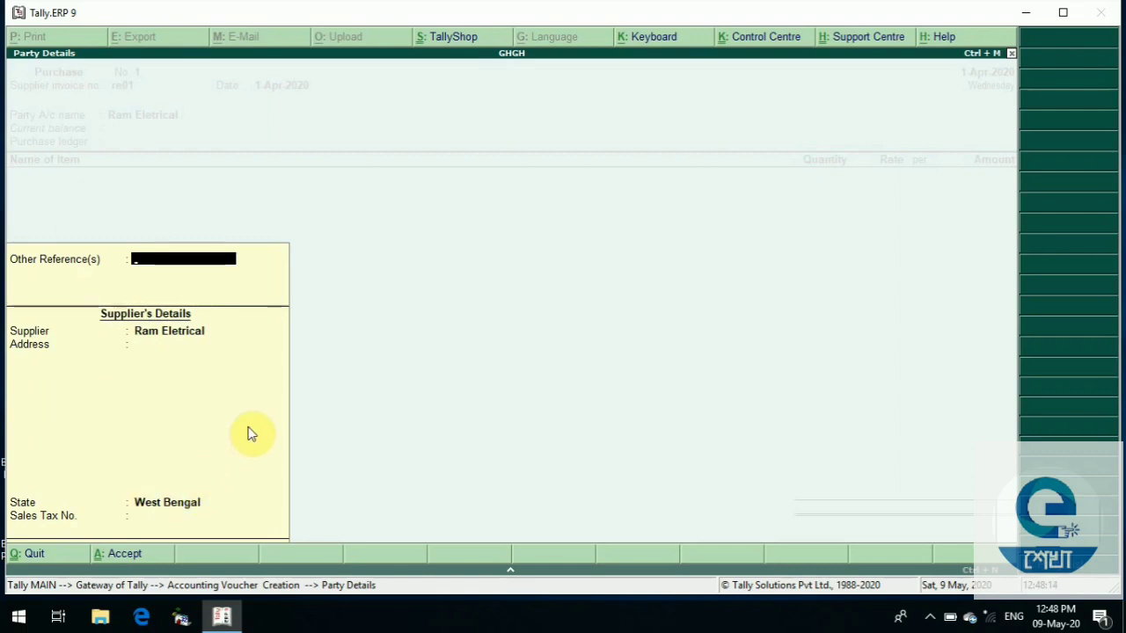
{"action": "key", "text": "Return"}
{"action": "key", "text": "Return"}
{"action": "key", "text": "Return"}
{"action": "key", "text": "Return"}
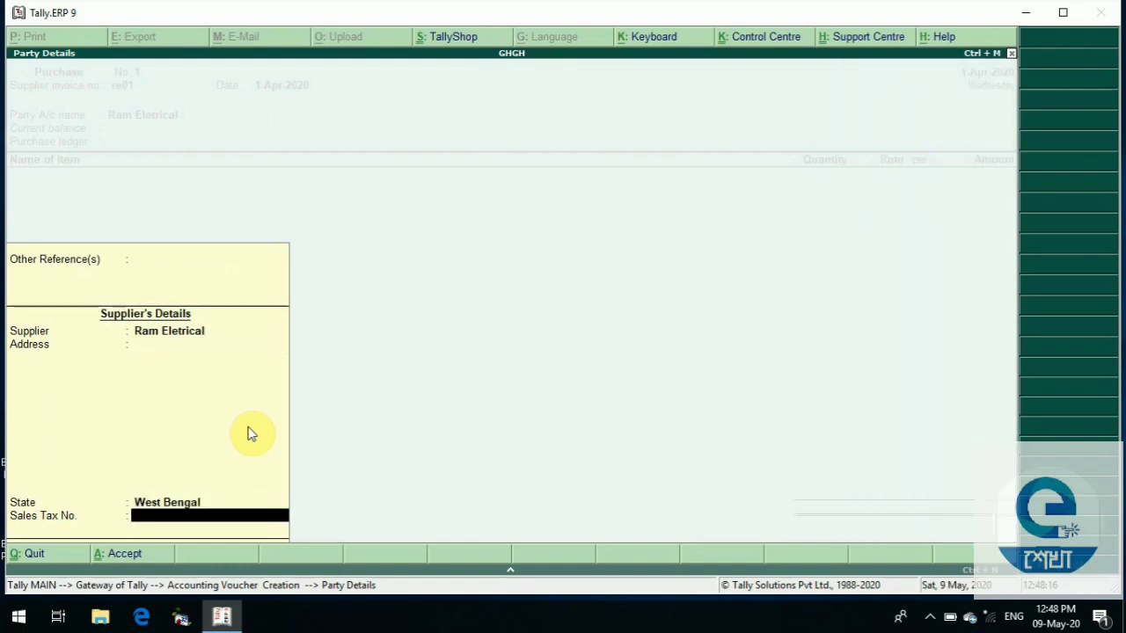
{"action": "key", "text": "Return"}
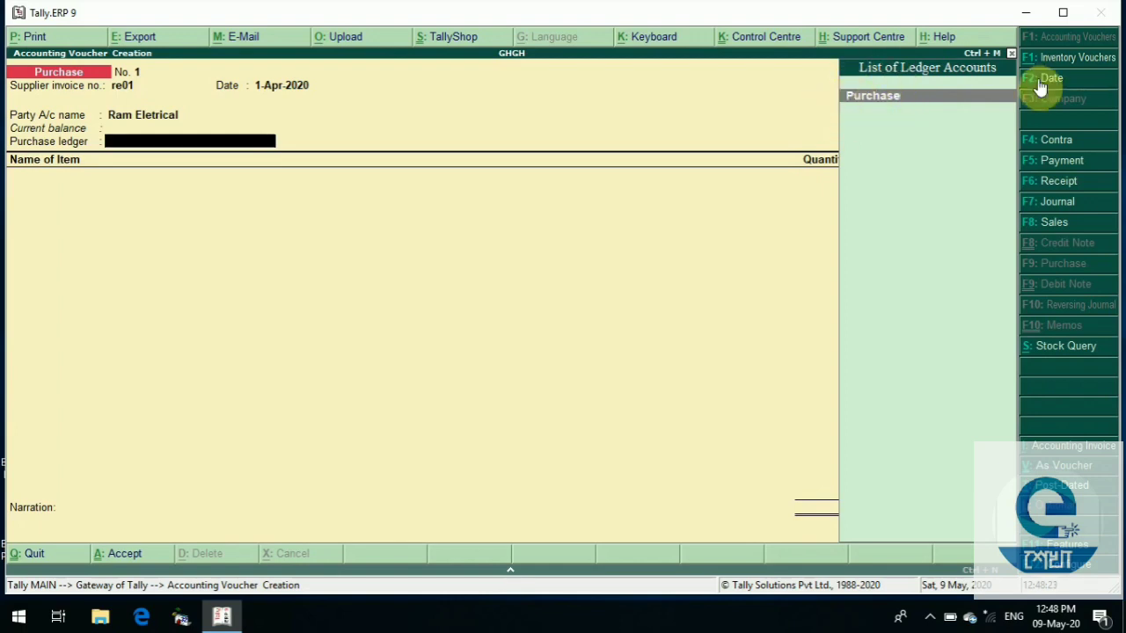
{"action": "key", "text": "Return"}
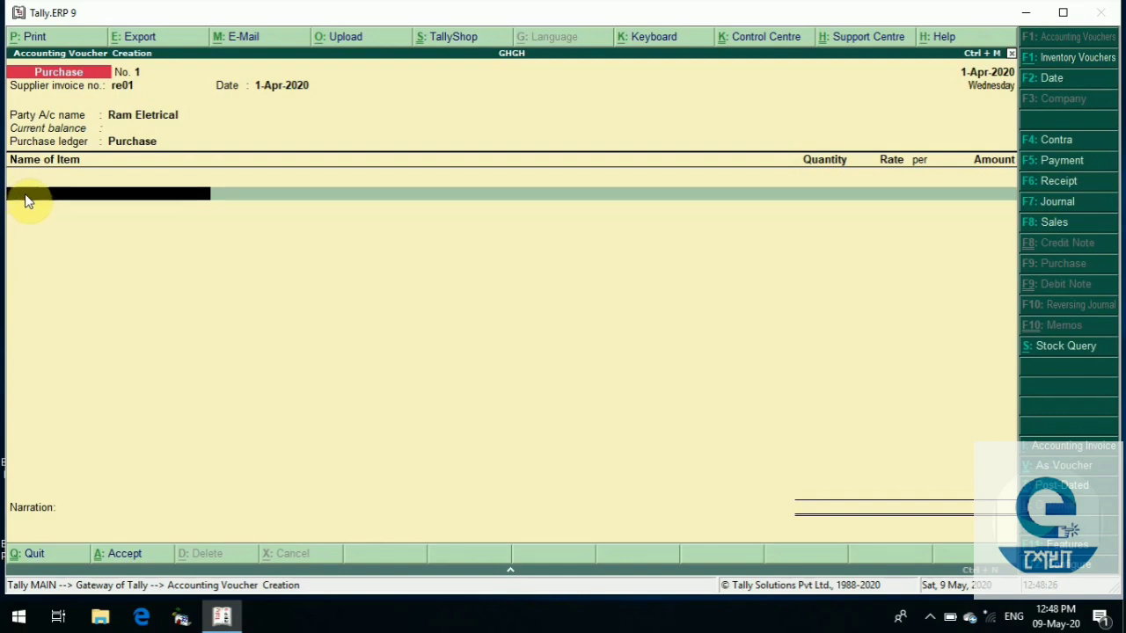
Step: Add the stock item Led Tv to the purchase voucher and allocate it to BALURGHAT GODOWN
{"action": "left_click", "coordinate": [89, 199]}
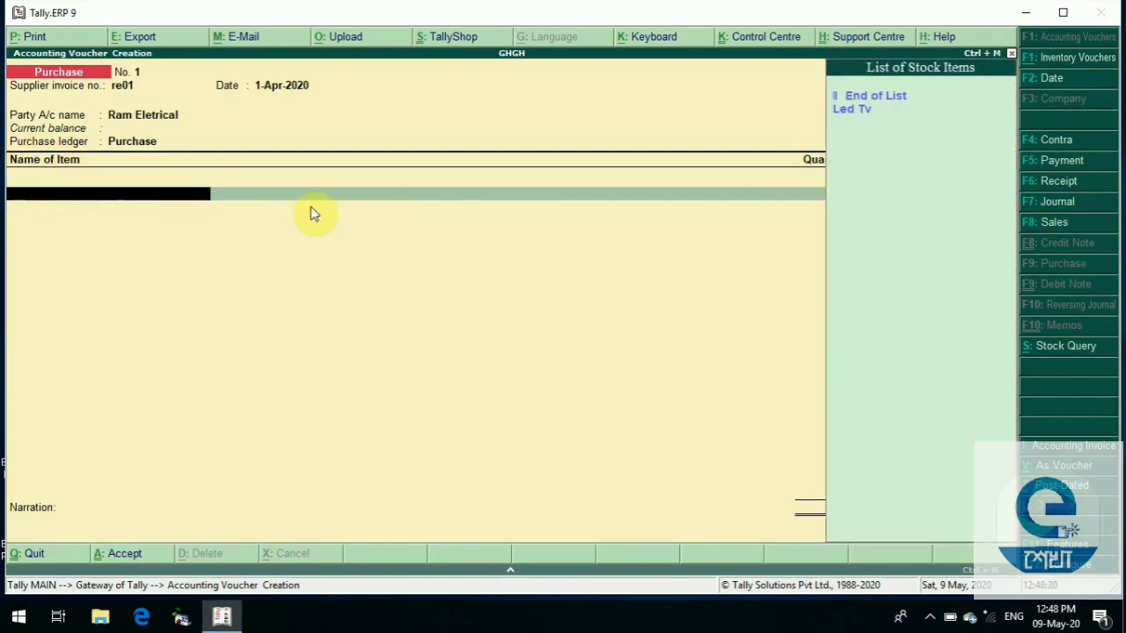
{"action": "left_click", "coordinate": [847, 117]}
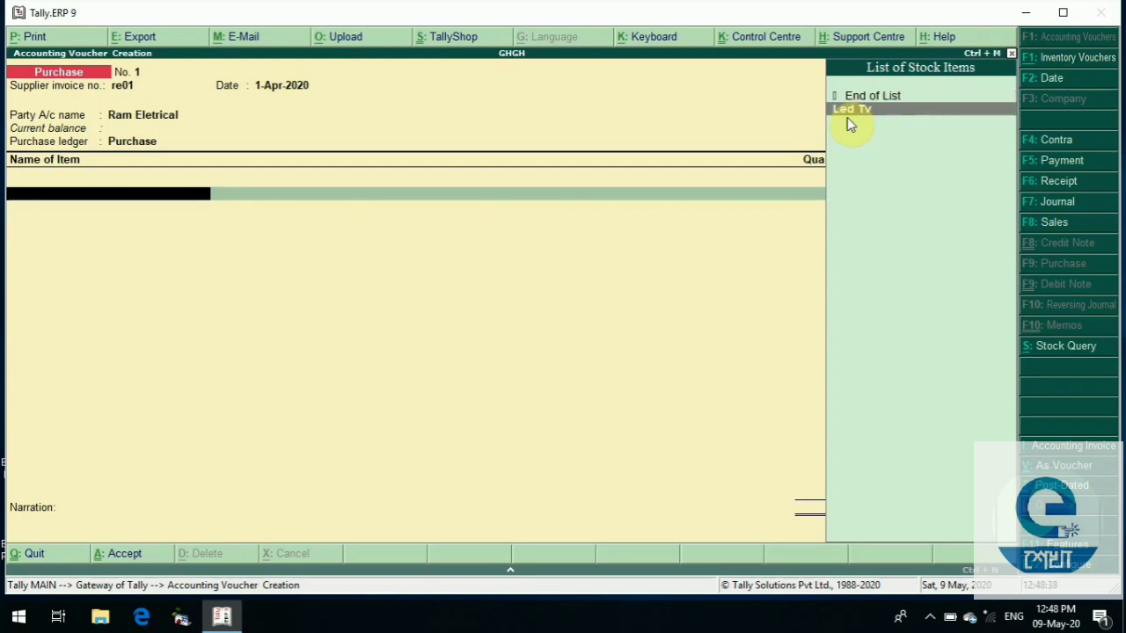
{"action": "key", "text": "Return"}
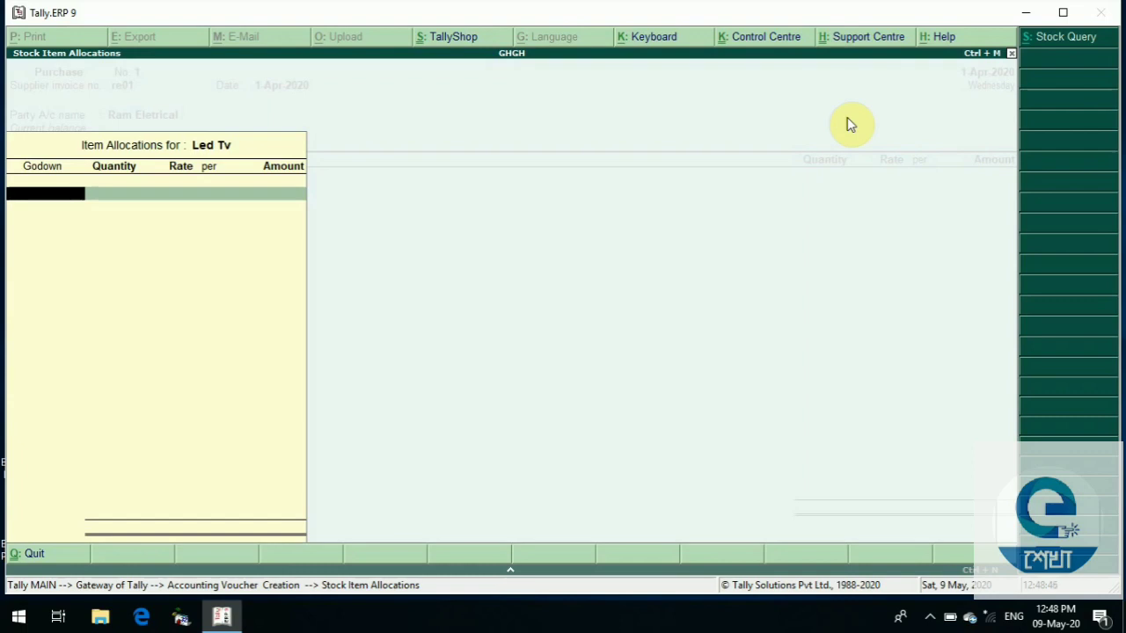
{"action": "key", "text": "space"}
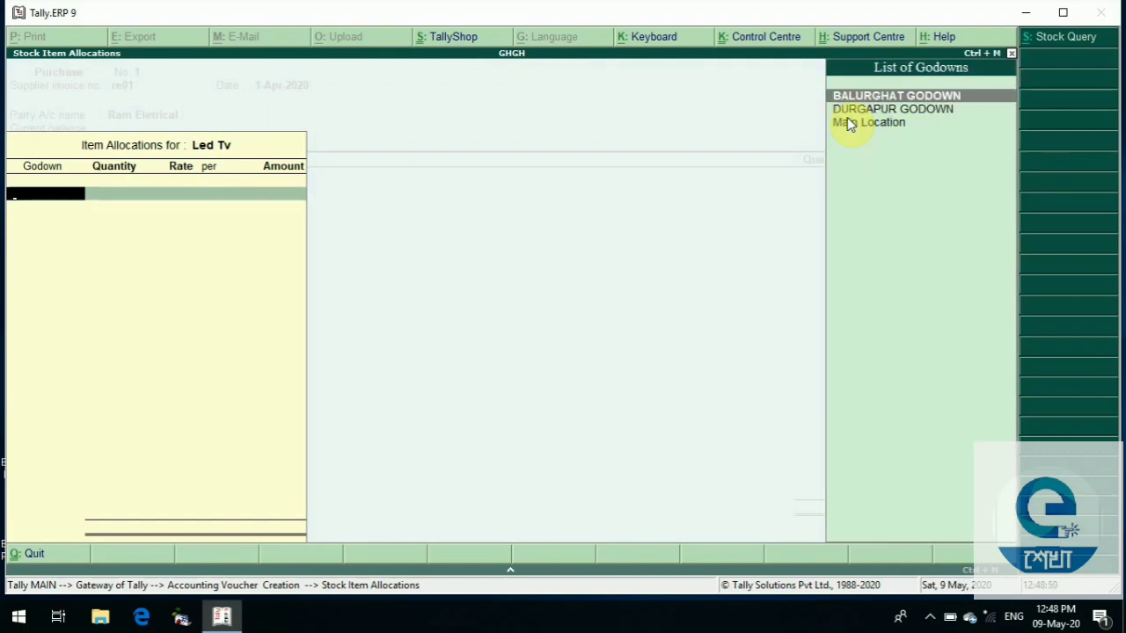
{"action": "key", "text": "Return"}
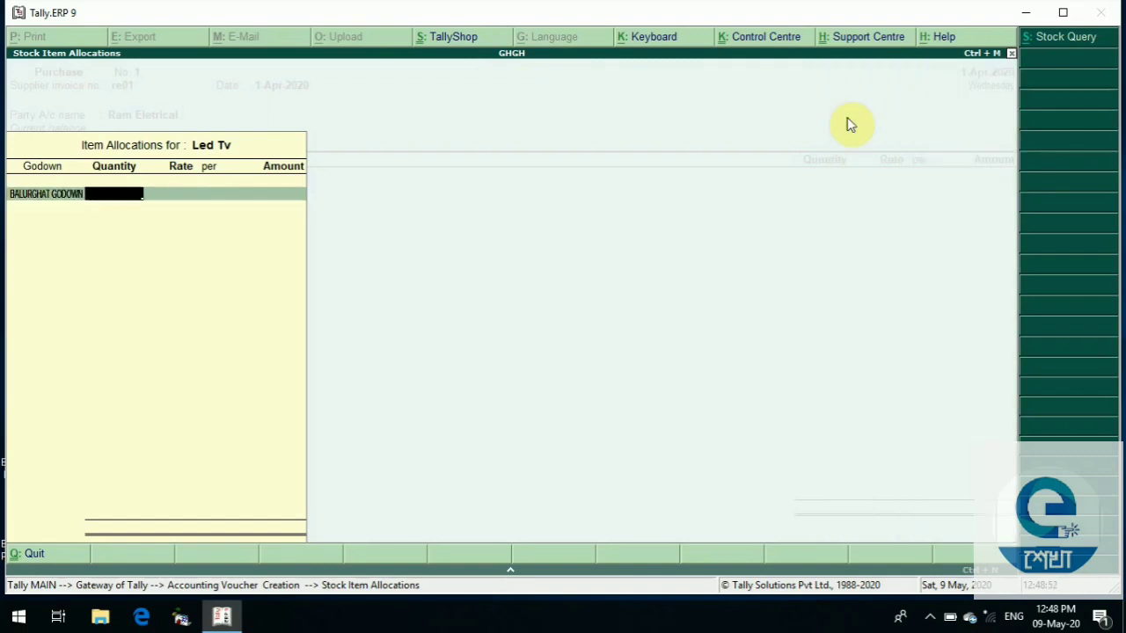
Step: Enter a quantity of 10 pcs for Led Tv, accept the 8,500.00 rate, and save the purchase voucher
{"action": "type", "text": "10"}
{"action": "key", "text": "Return"}
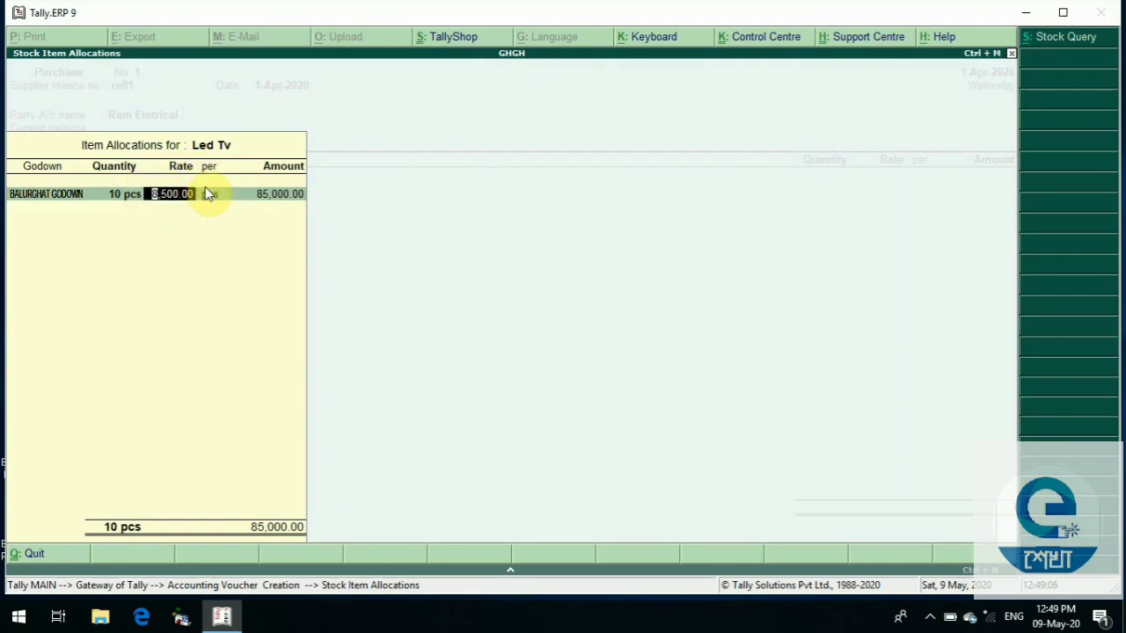
{"action": "key", "text": "Return"}
{"action": "key", "text": "Return"}
{"action": "key", "text": "Return"}
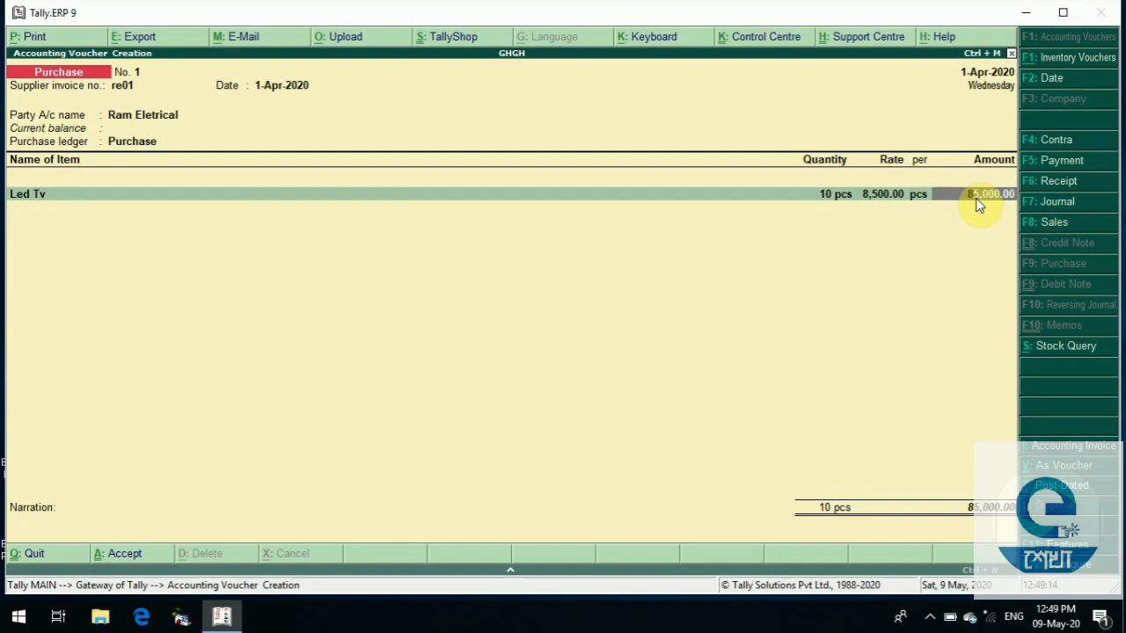
{"action": "key", "text": "Return"}
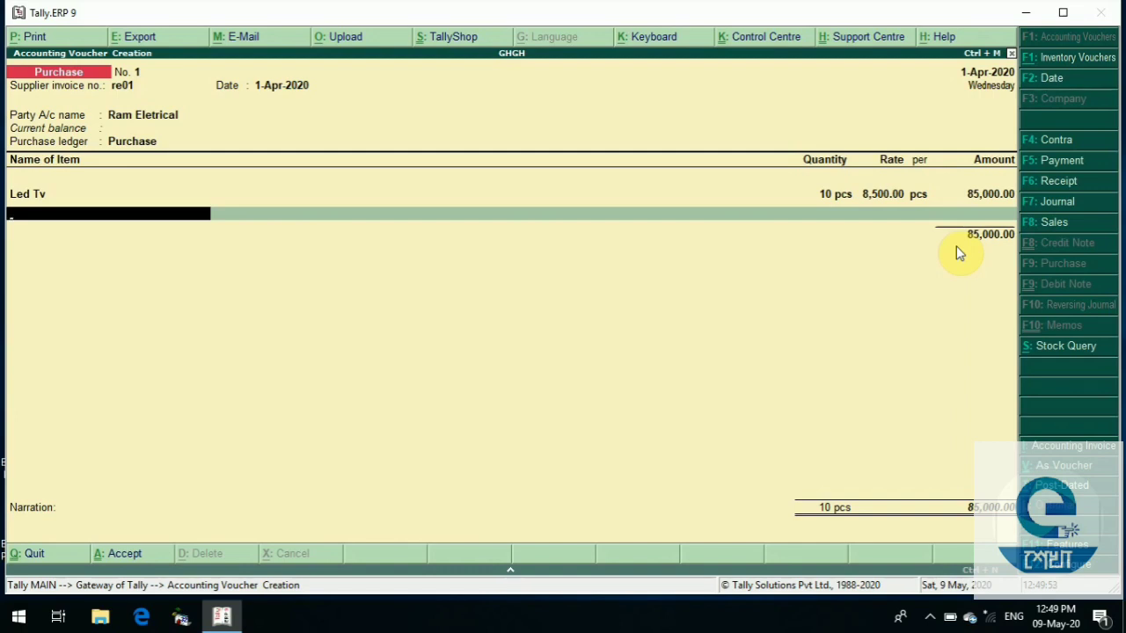
{"action": "key", "text": "ctrl+a"}
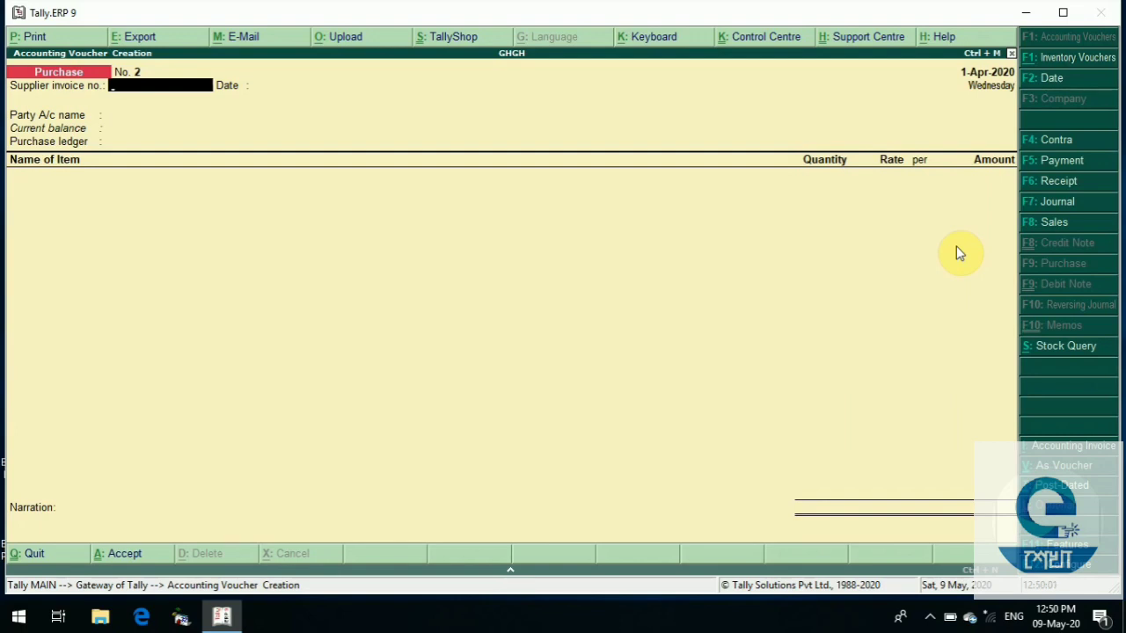
Step: Leave purchase voucher entry, return to the Gateway of Tally, and open the Balance Sheet report
{"action": "key", "text": "Escape"}
{"action": "key", "text": "Return"}
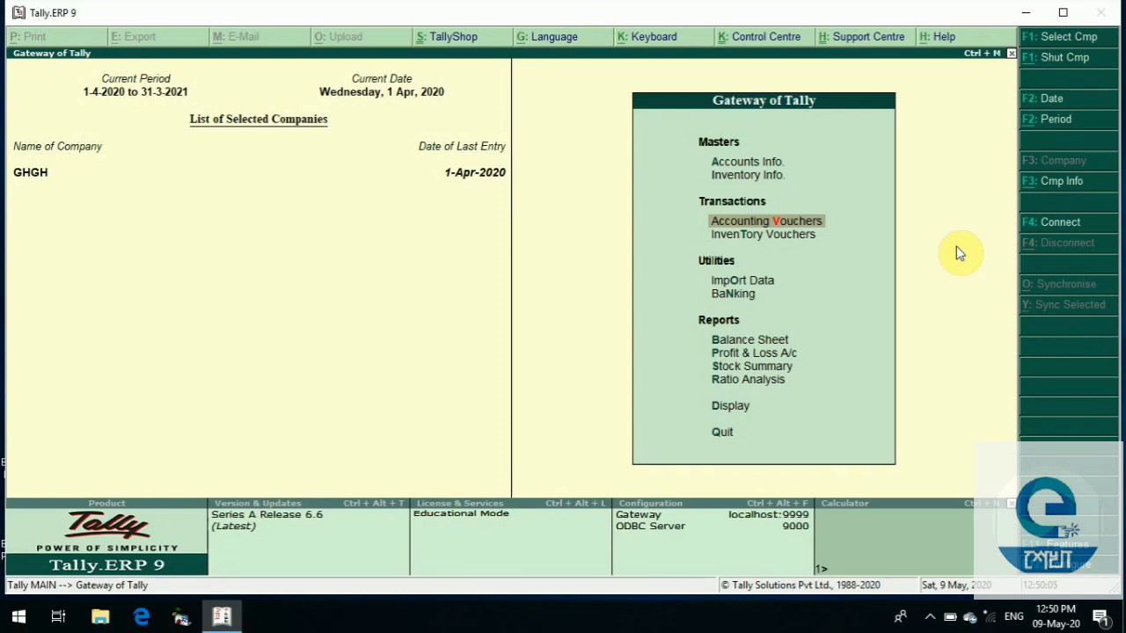
{"action": "key", "text": "Down"}
{"action": "key", "text": "Down"}
{"action": "key", "text": "Down"}
{"action": "key", "text": "Down"}
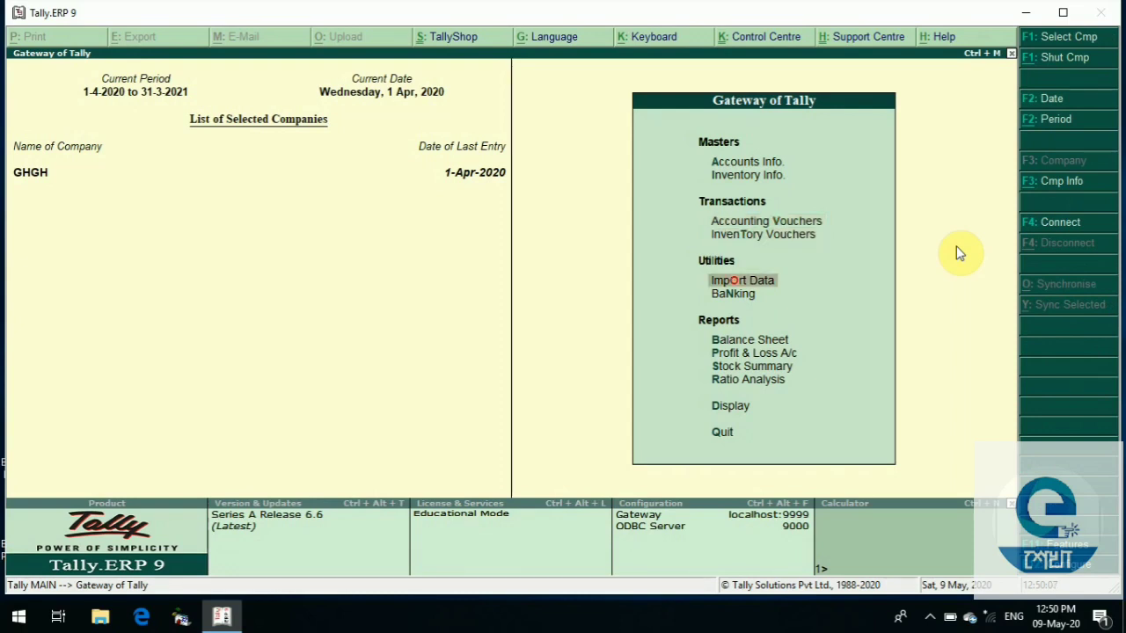
{"action": "key", "text": "Return"}
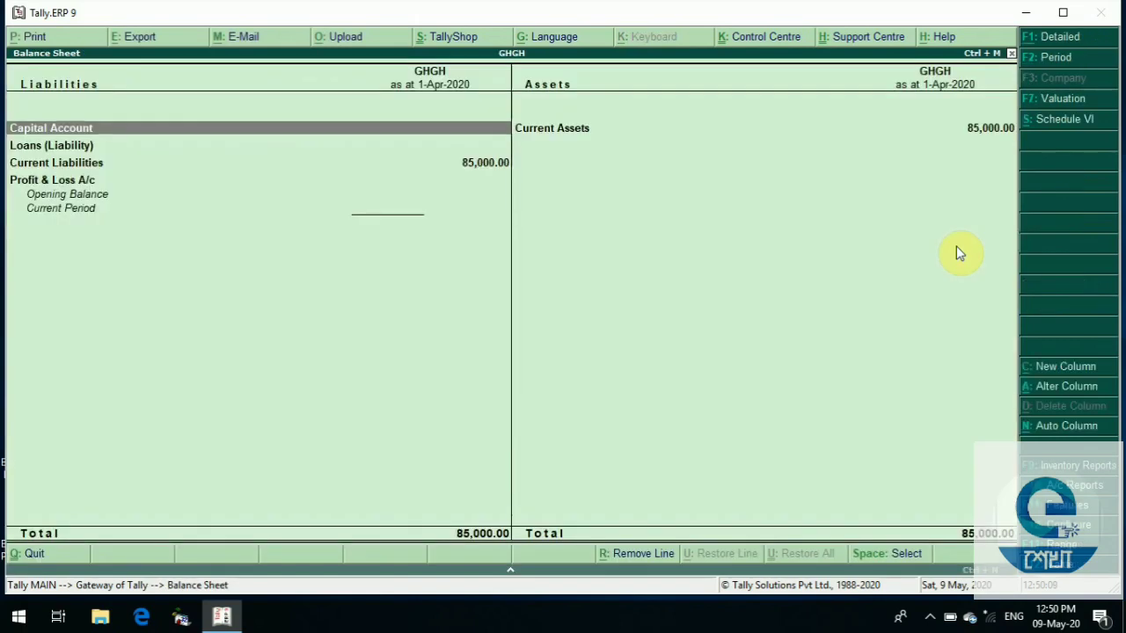
Step: Drill down from Current Assets through Closing Stock into the Sony stock group to examine its items' quantity, rate and value
{"action": "key", "text": "Right"}
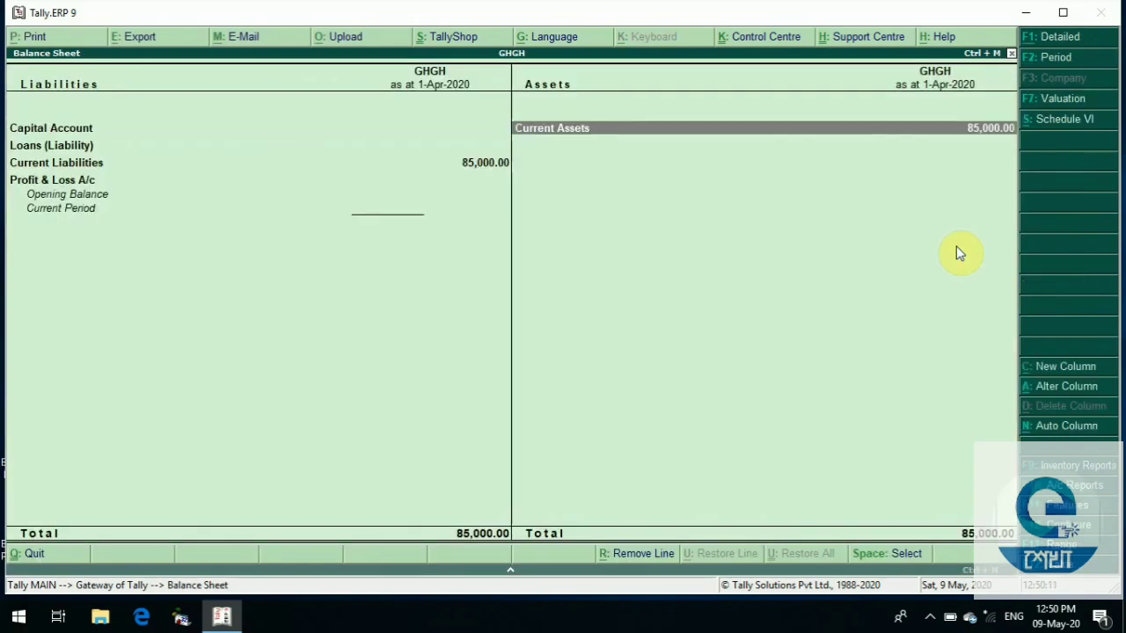
{"action": "key", "text": "Return"}
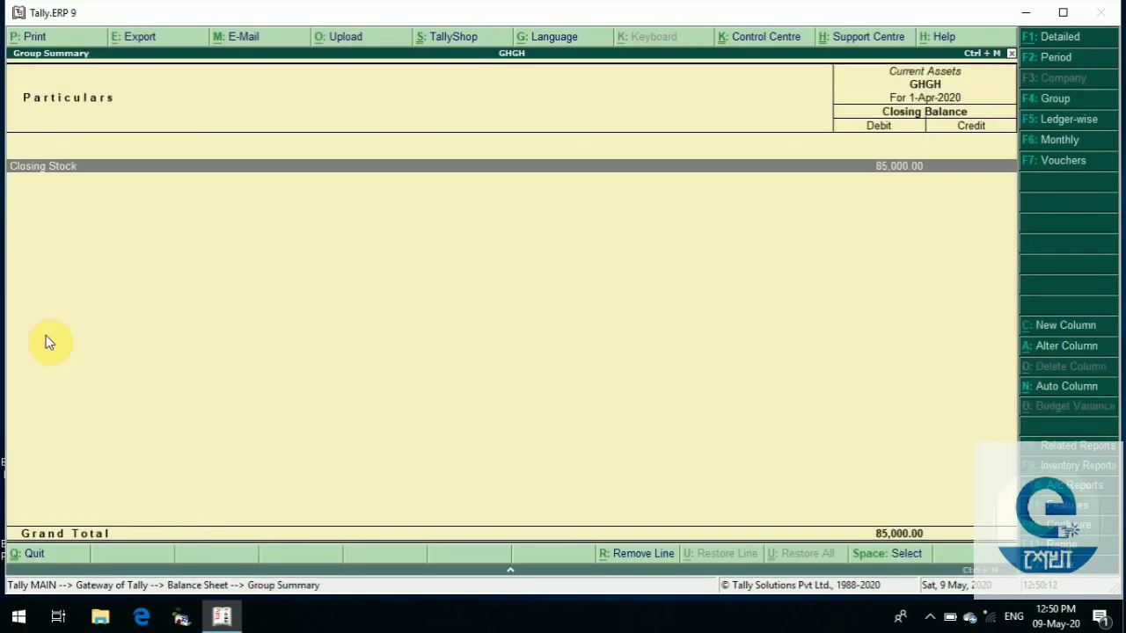
{"action": "left_click", "coordinate": [897, 171]}
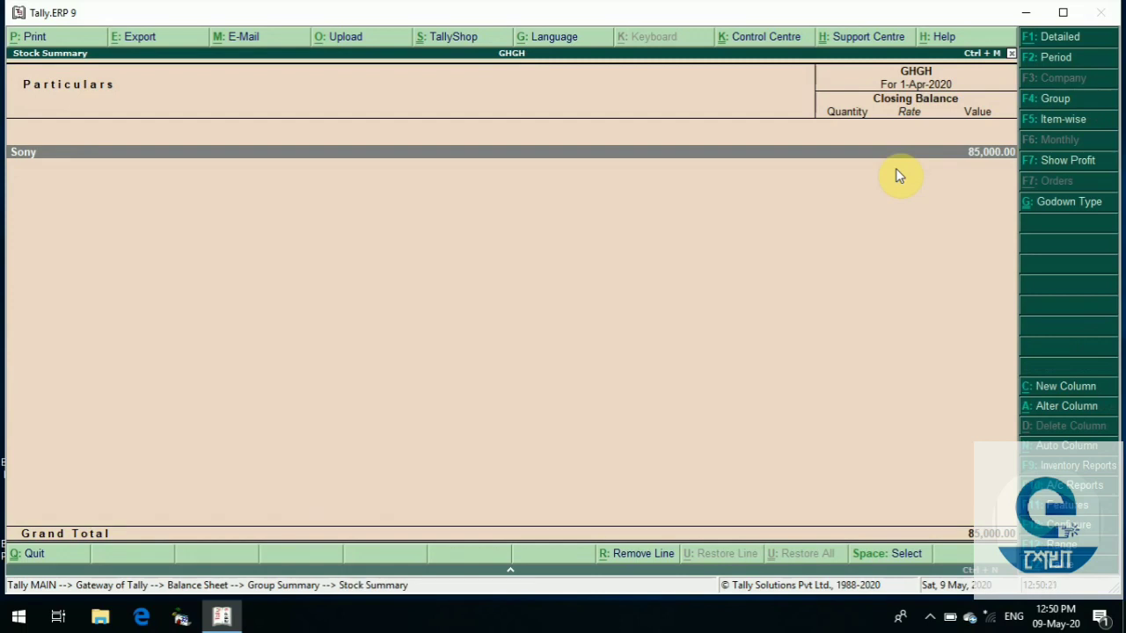
{"action": "key", "text": "Return"}
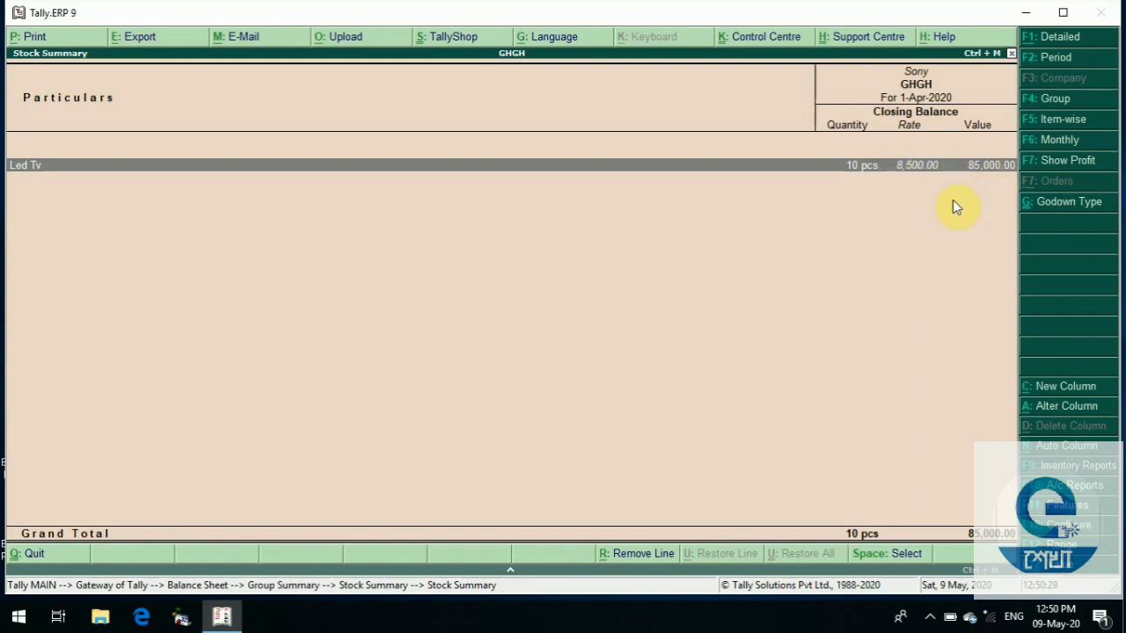
Step: Close the stock summaries and the Balance Sheet to return to the Gateway of Tally
{"action": "key", "text": "Escape"}
{"action": "key", "text": "Escape"}
{"action": "key", "text": "Escape"}
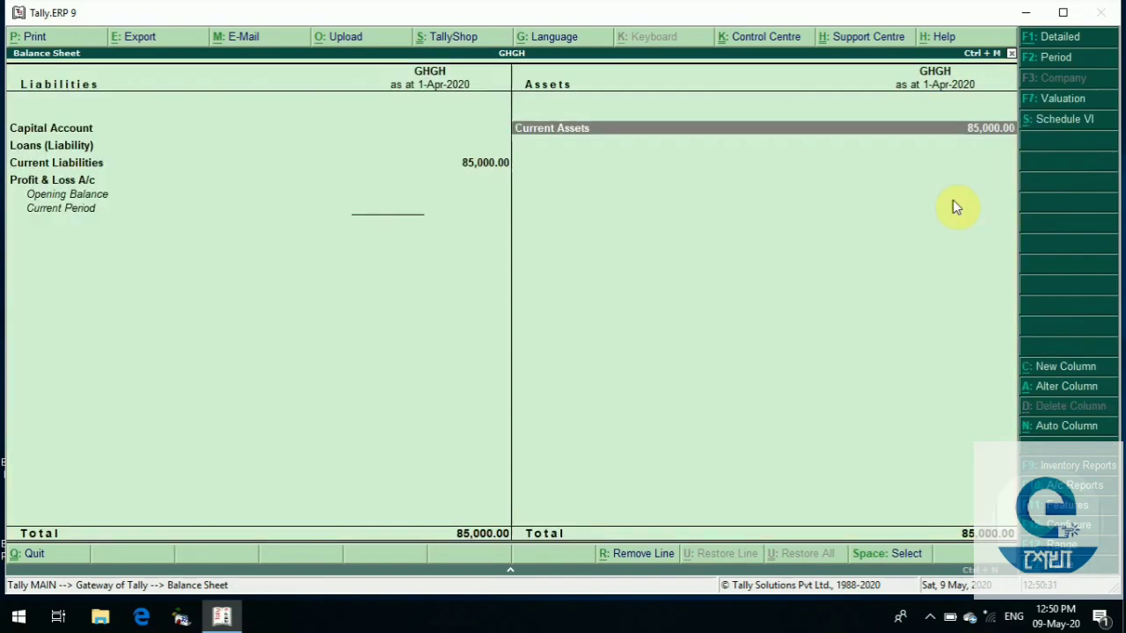
{"action": "key", "text": "Escape"}
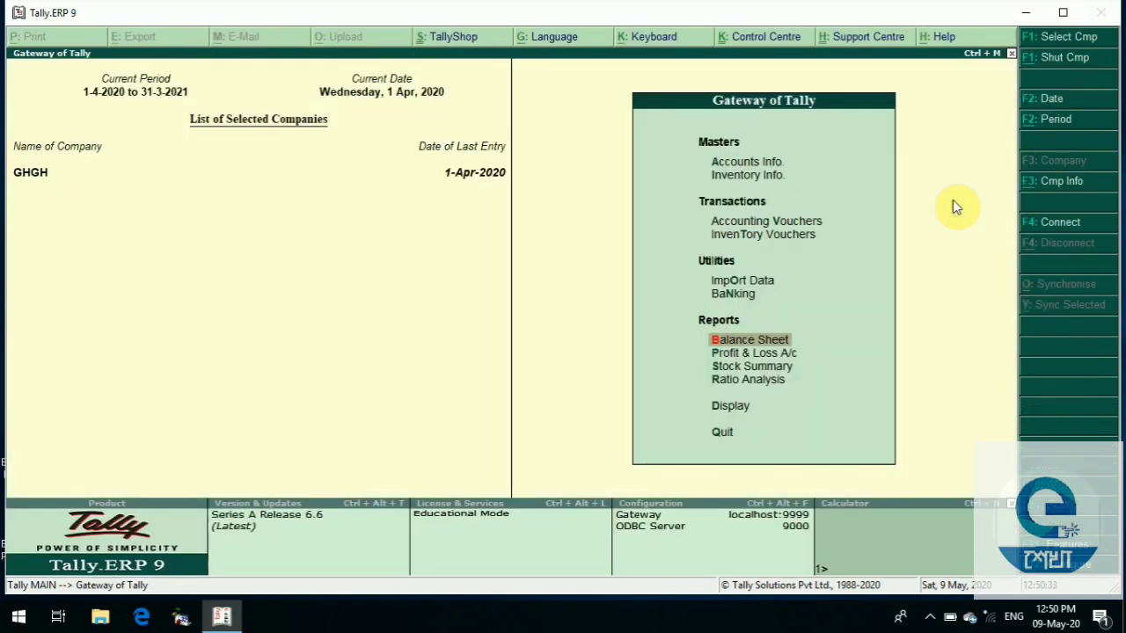
{"action": "key", "text": "Escape"}
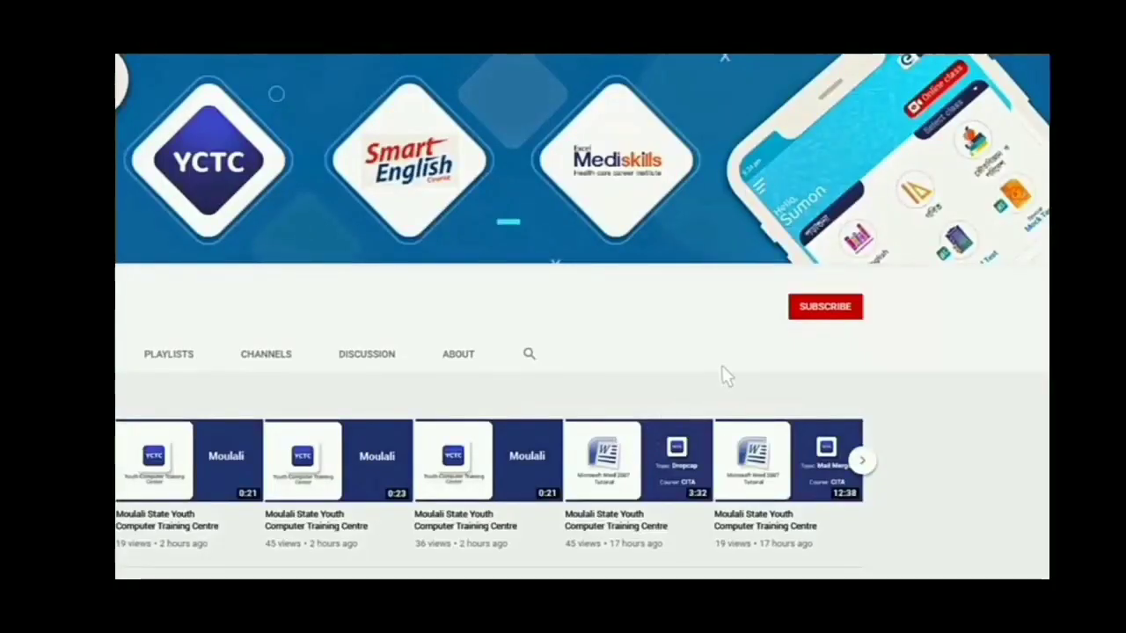
{"action": "left_click", "coordinate": [805, 310]}
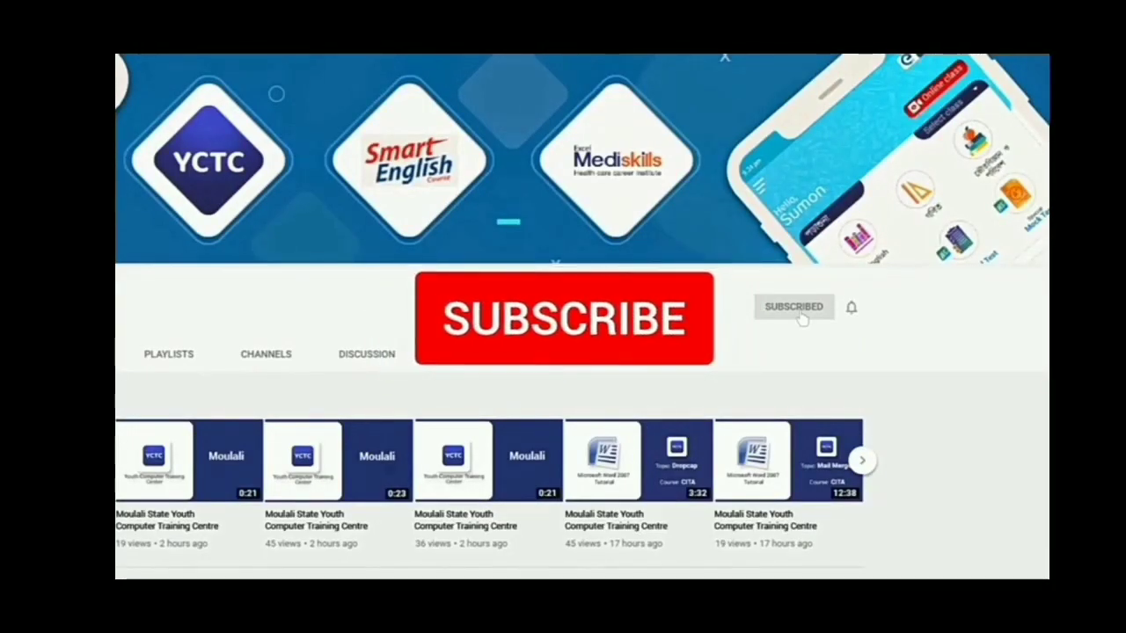